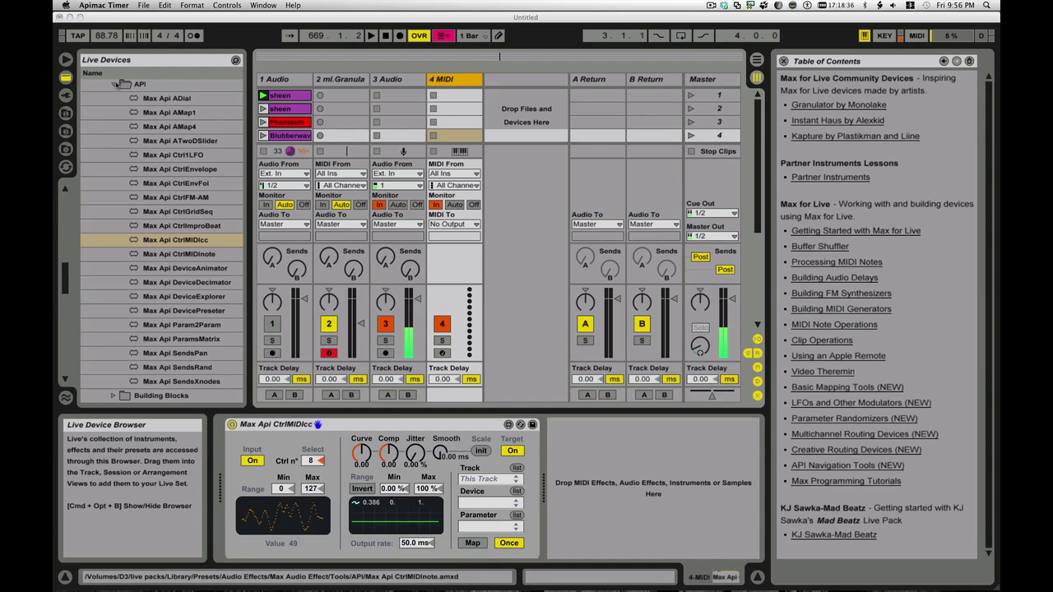
# - Collapse the API folder in the Live Devices browser to show the Max Audio Effect Tools list
pyautogui.click(115, 84)
pyautogui.click(114, 85)
pyautogui.scroll(5, 114, 86)
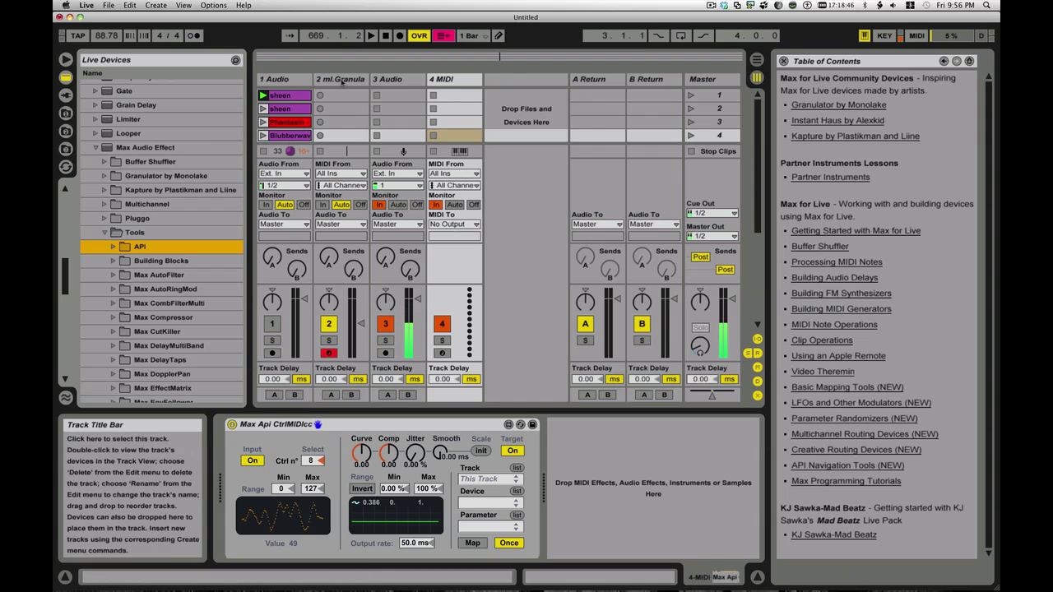
# - Select track 2 and show its full ml.Granulator device in the device view
pyautogui.click(342, 80)
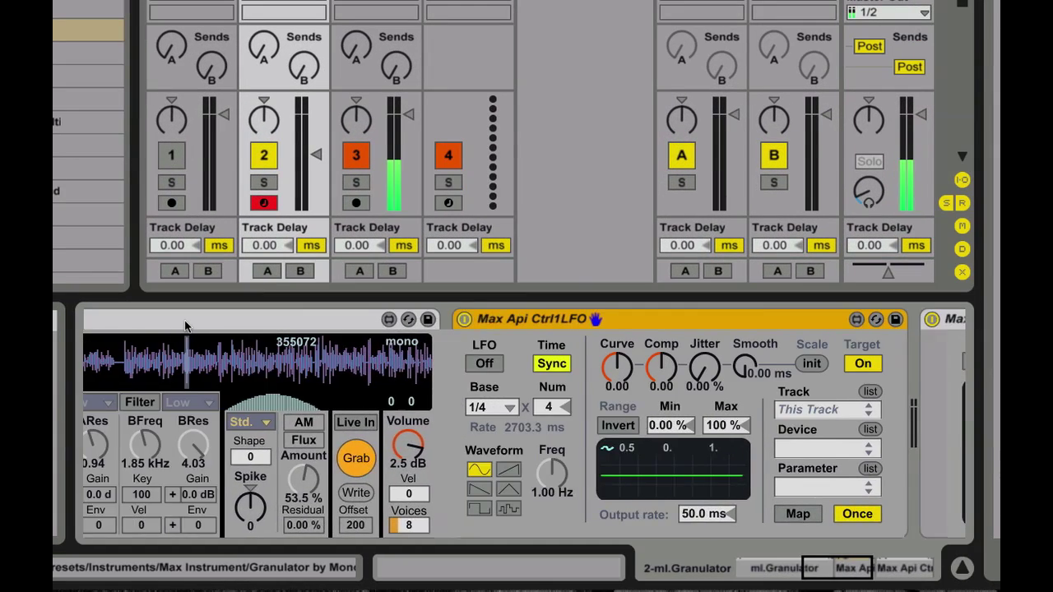
pyautogui.click(185, 320)
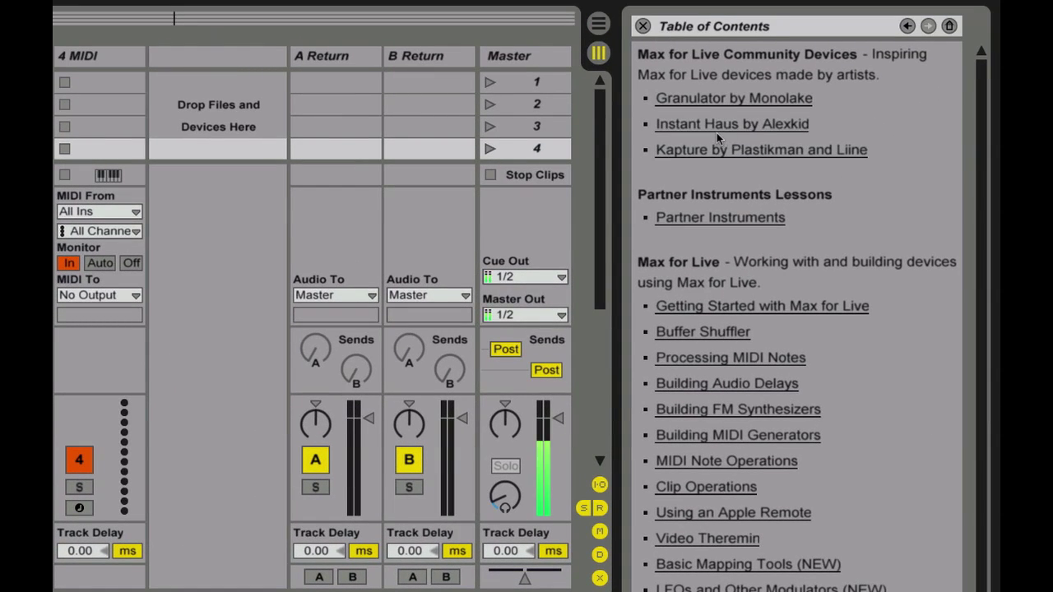
pyautogui.click(724, 127)
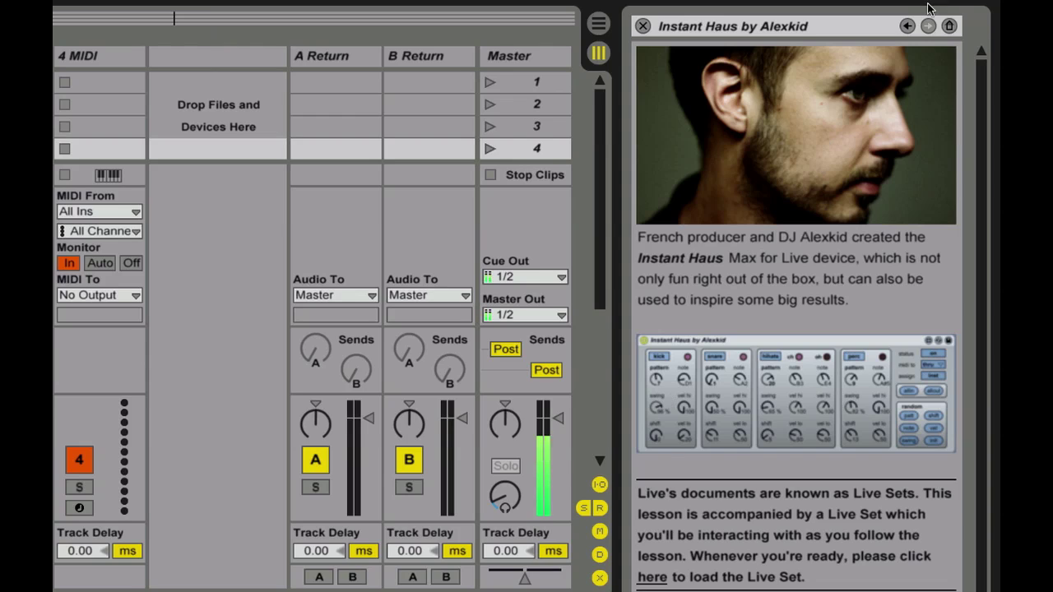
pyautogui.click(908, 27)
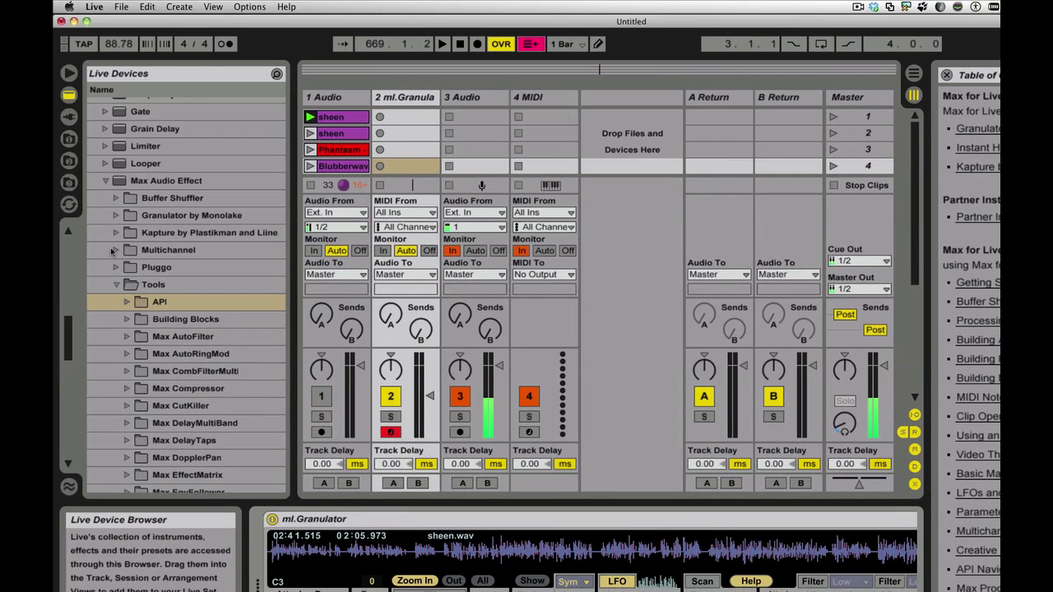
# - Expand and collapse the Multichannel folder, then bring the Granulator track's Max Api Ctrl1LFO into view
pyautogui.click(114, 251)
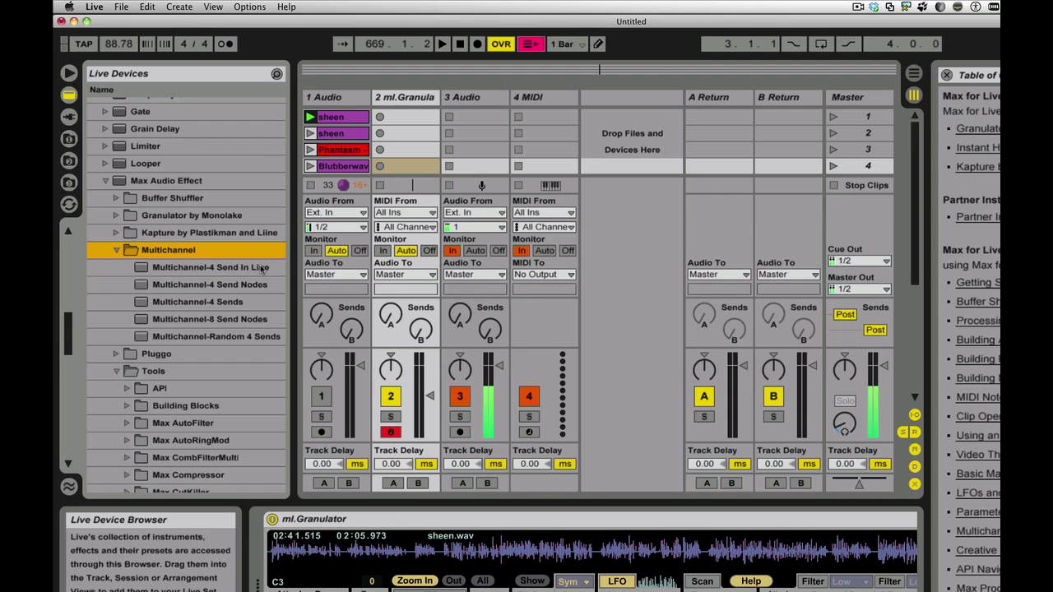
pyautogui.click(116, 250)
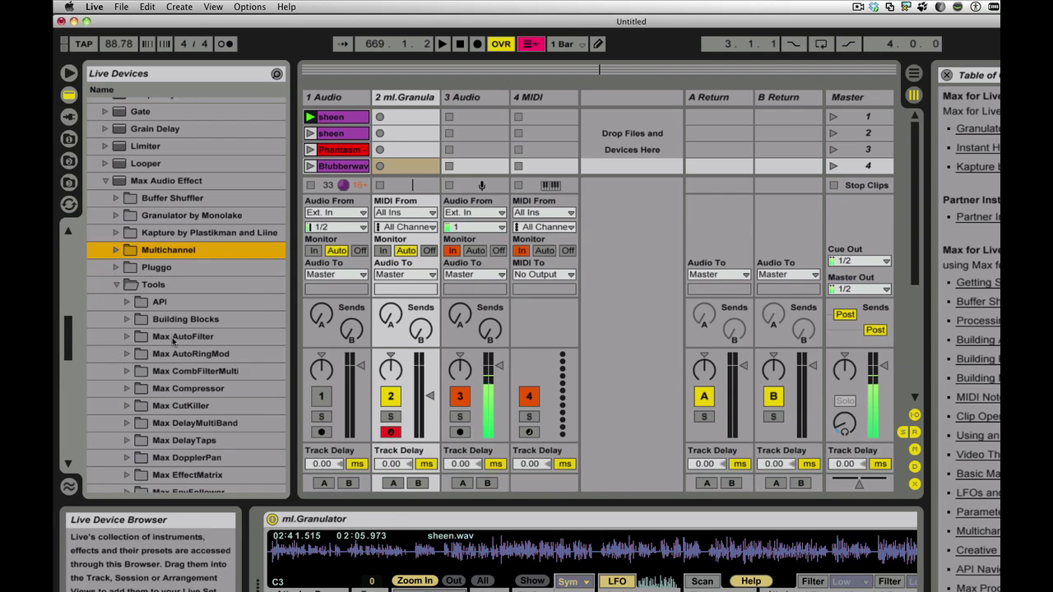
pyautogui.scroll(-4, 175, 345)
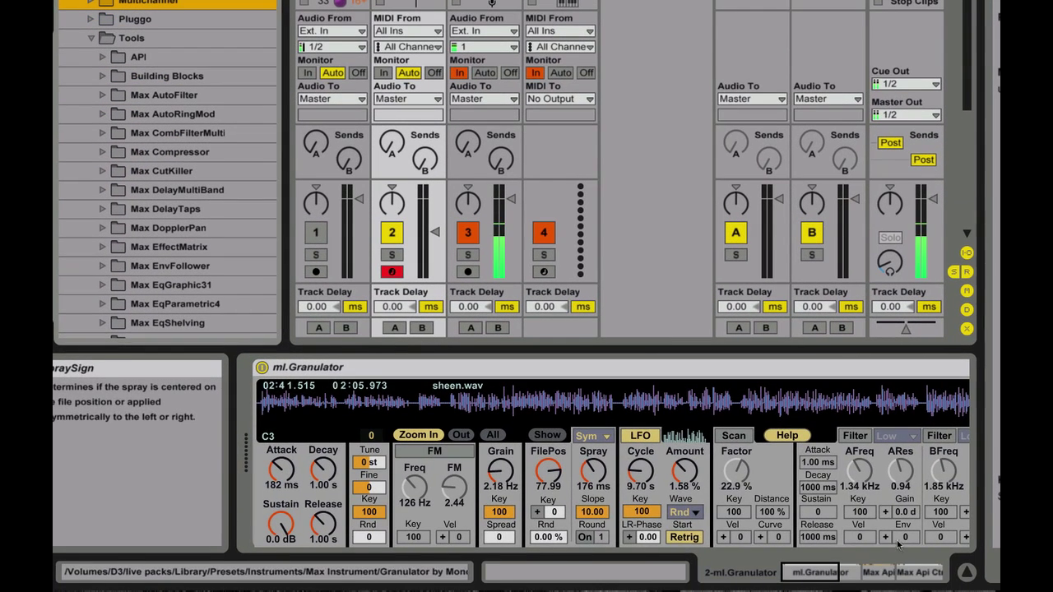
pyautogui.click(879, 572)
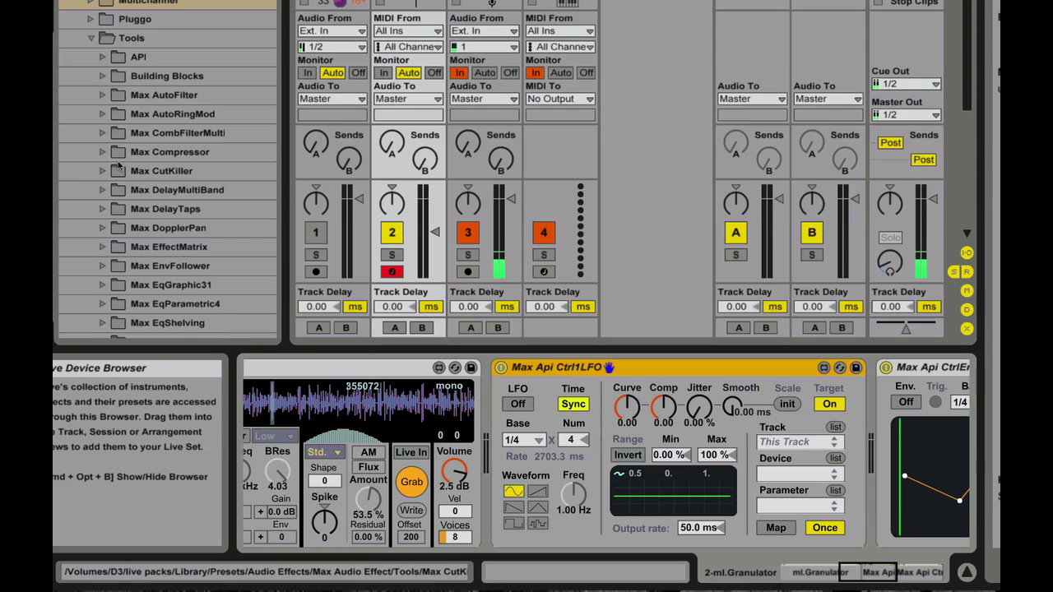
# - Open the API folder, lower a CtrlEnvelope breakpoint, then switch to track 4's CtrlMIDIcc
pyautogui.click(102, 59)
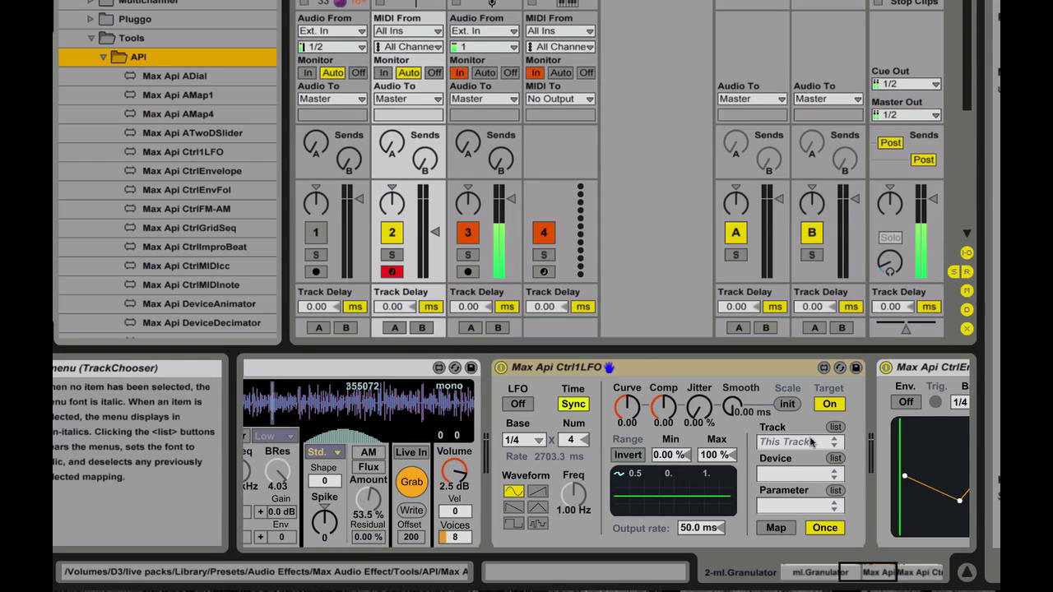
pyautogui.click(874, 368)
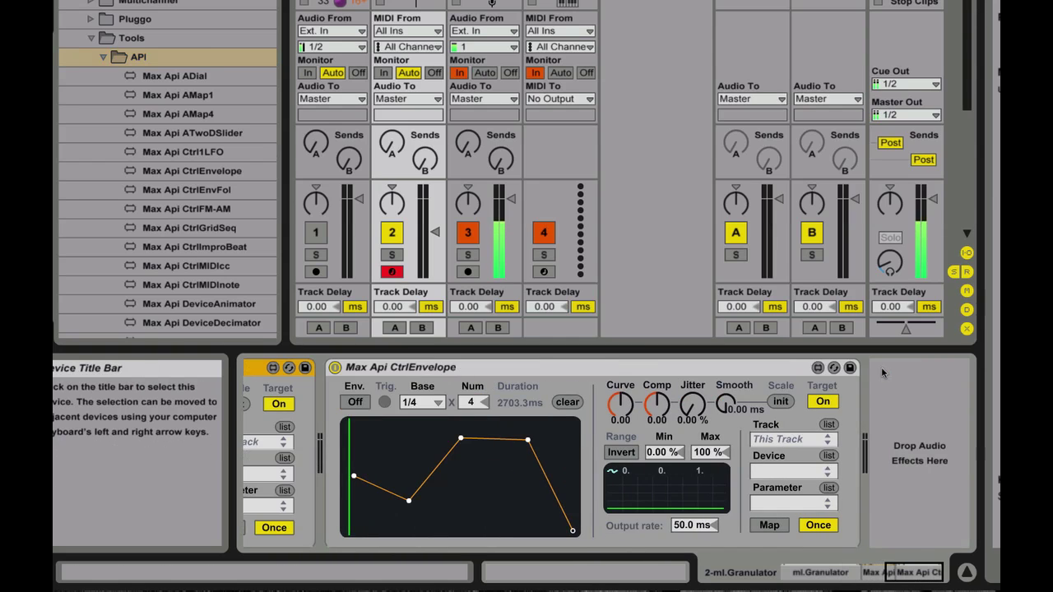
pyautogui.moveTo(461, 439); pyautogui.dragTo(409, 462)
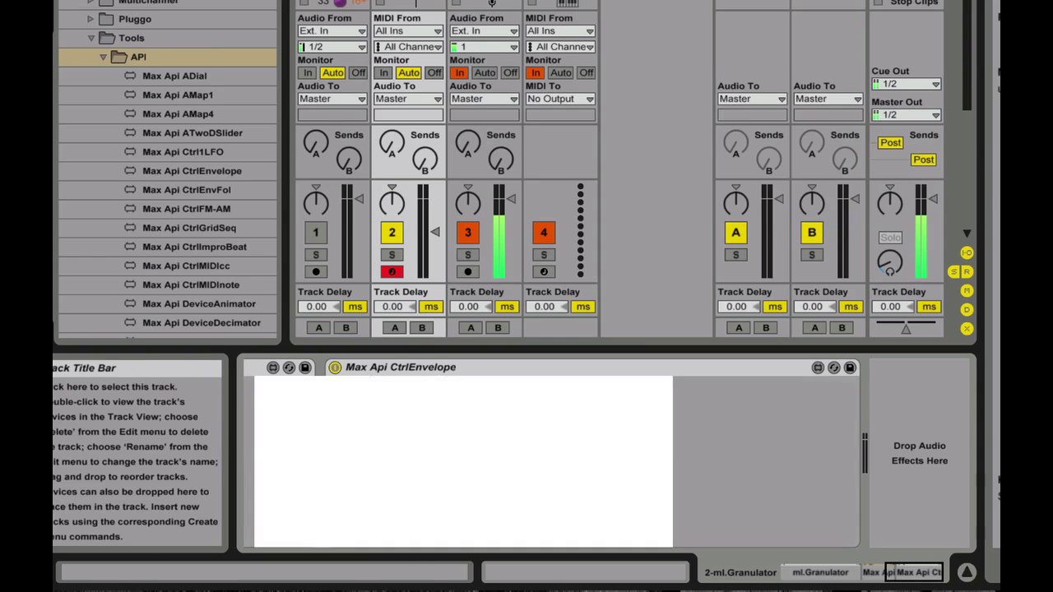
pyautogui.press('Right')
pyautogui.press('Right')
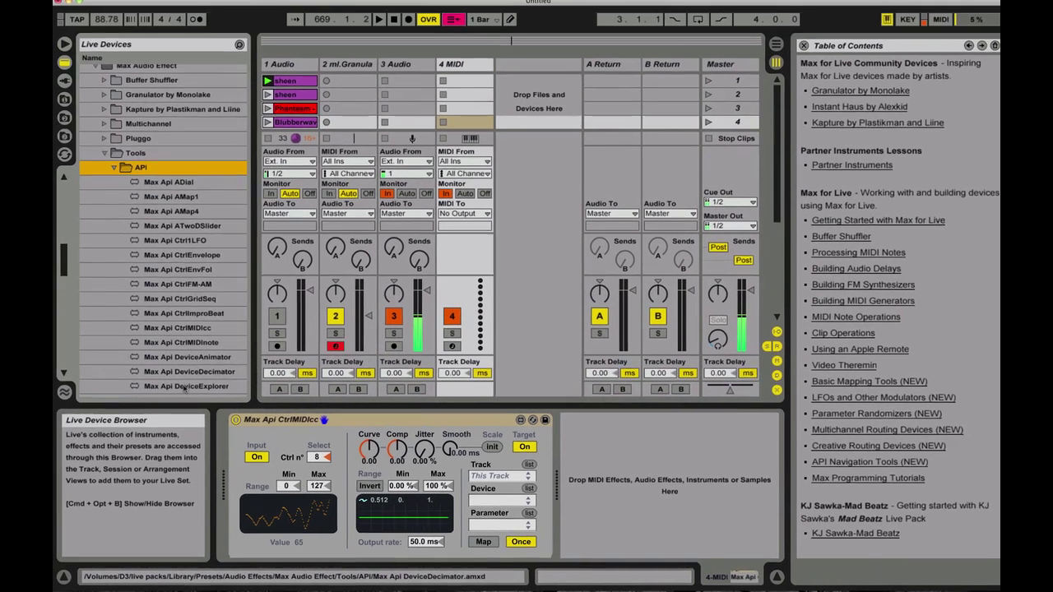
pyautogui.scroll(-3, 184, 391)
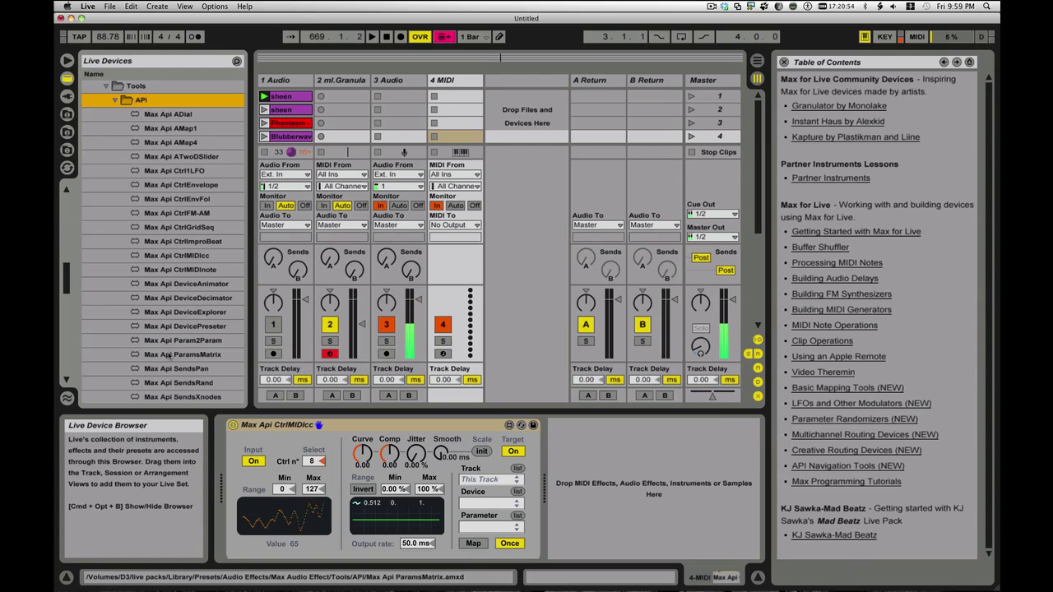
# - Select Max Api ParamsMatrix in the browser to load onto the MIDI track
pyautogui.click(191, 355)
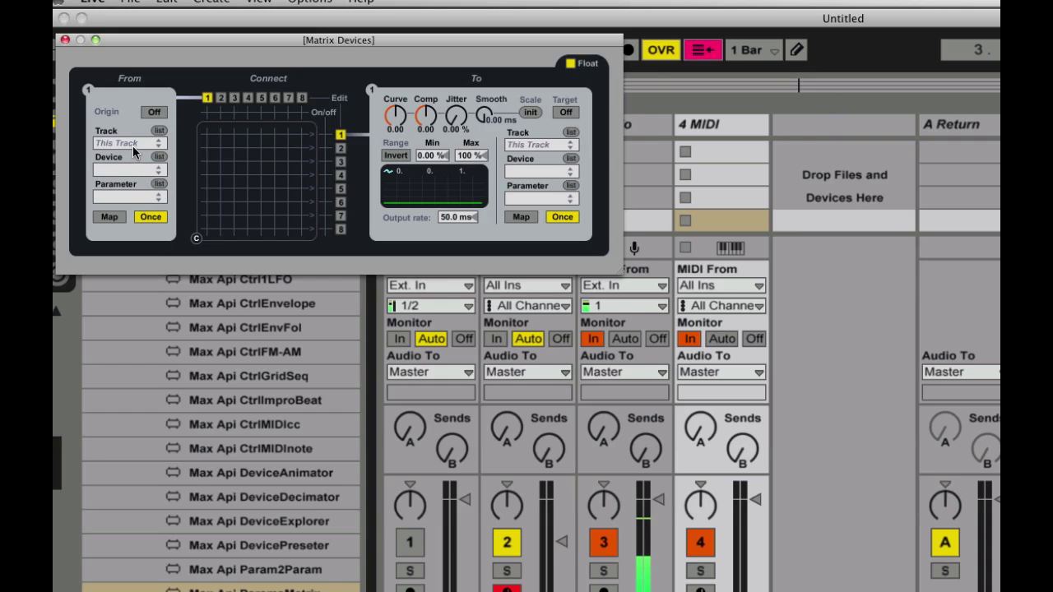
# - Set the matrix source to This Track, Max Api ParamsMatrix, Device On, and connect it to rows 1–7
pyautogui.click(132, 143)
pyautogui.click(123, 157)
pyautogui.click(128, 170)
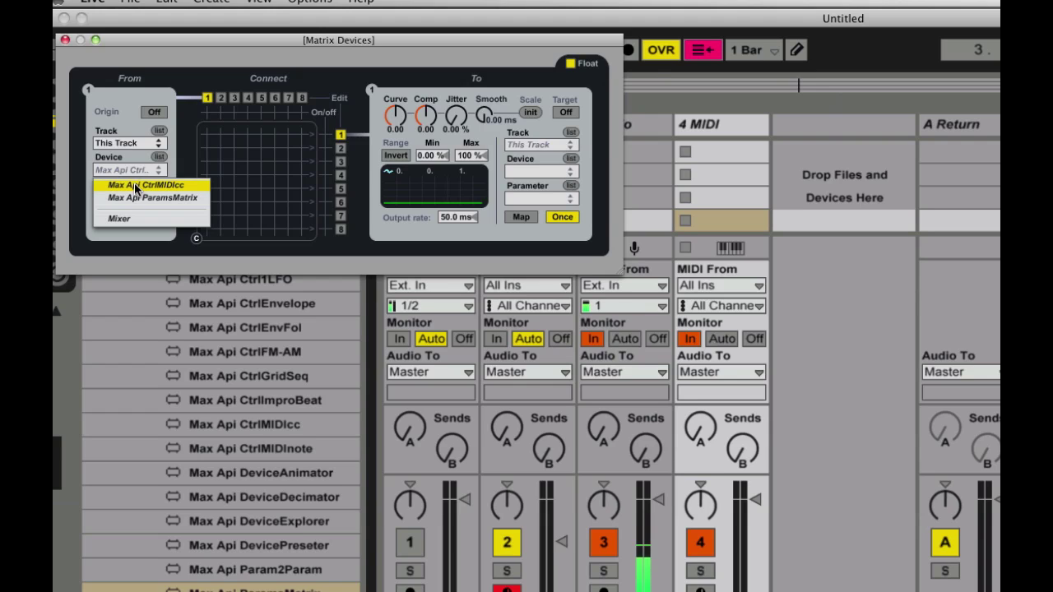
pyautogui.click(134, 196)
pyautogui.click(126, 203)
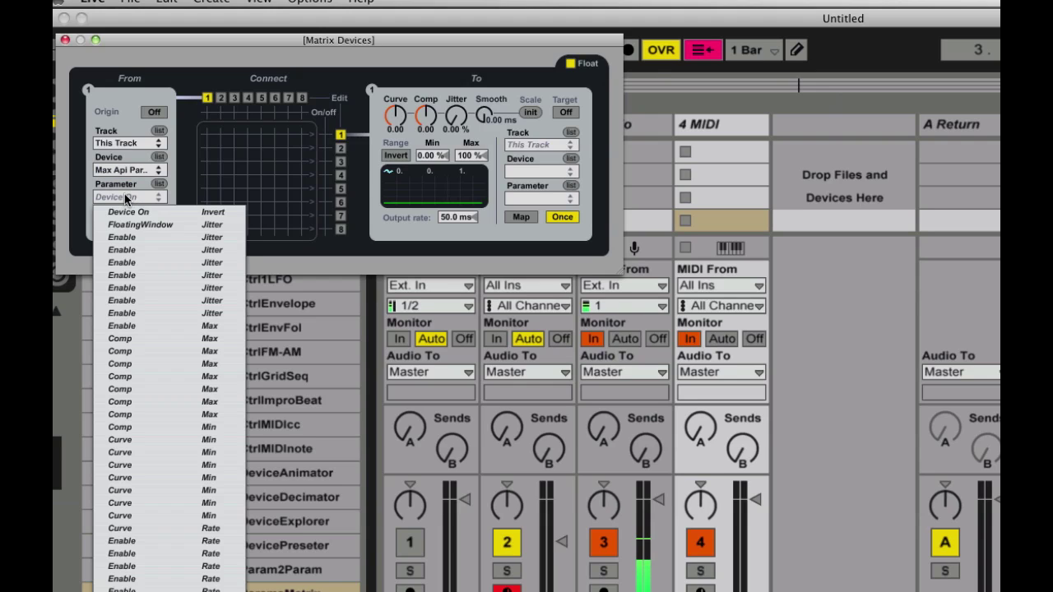
pyautogui.click(126, 210)
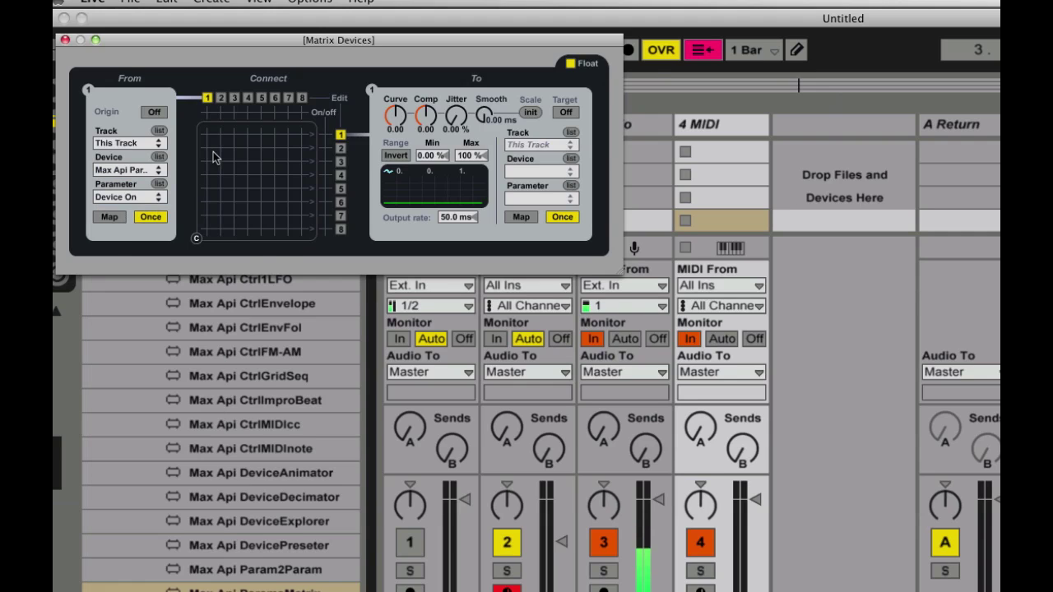
pyautogui.moveTo(206, 134)
pyautogui.mouseDown()
pyautogui.moveTo(202, 237)
pyautogui.moveTo(207, 227)
pyautogui.mouseUp()
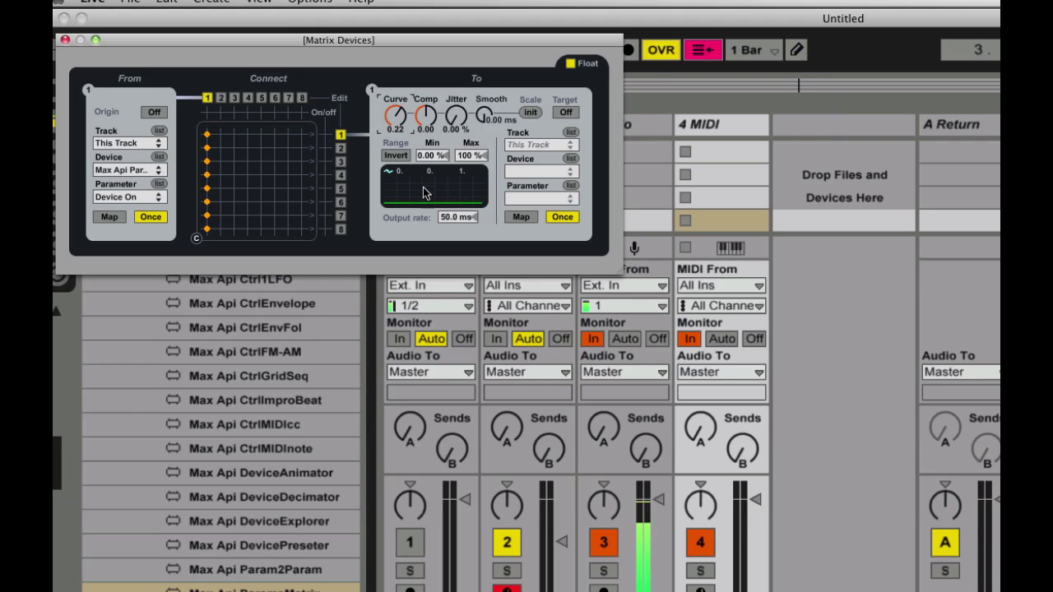
pyautogui.click(65, 40)
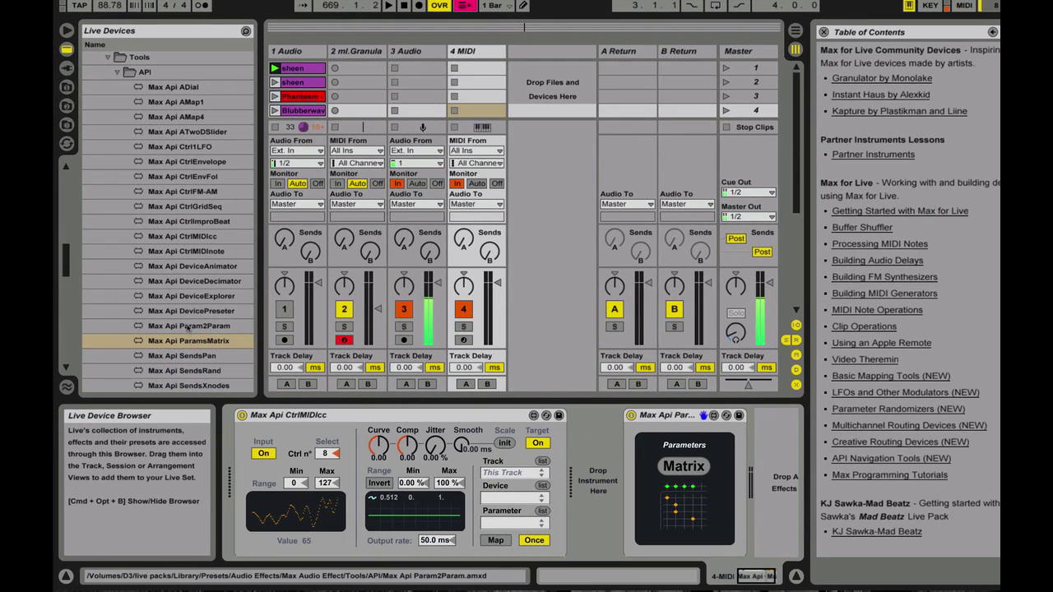
pyautogui.scroll(-5, 222, 461)
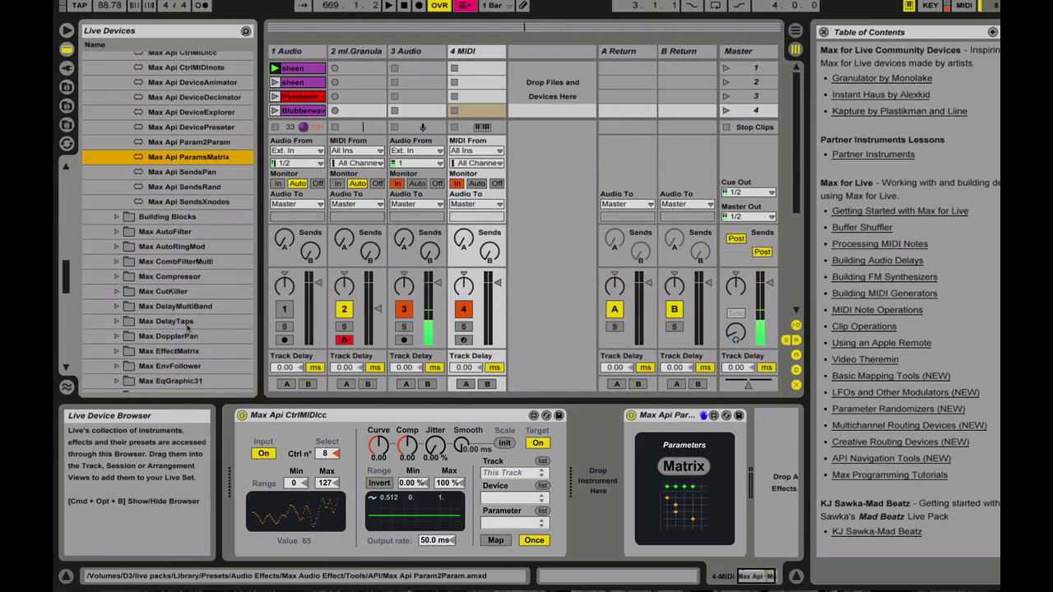
pyautogui.scroll(4, 188, 328)
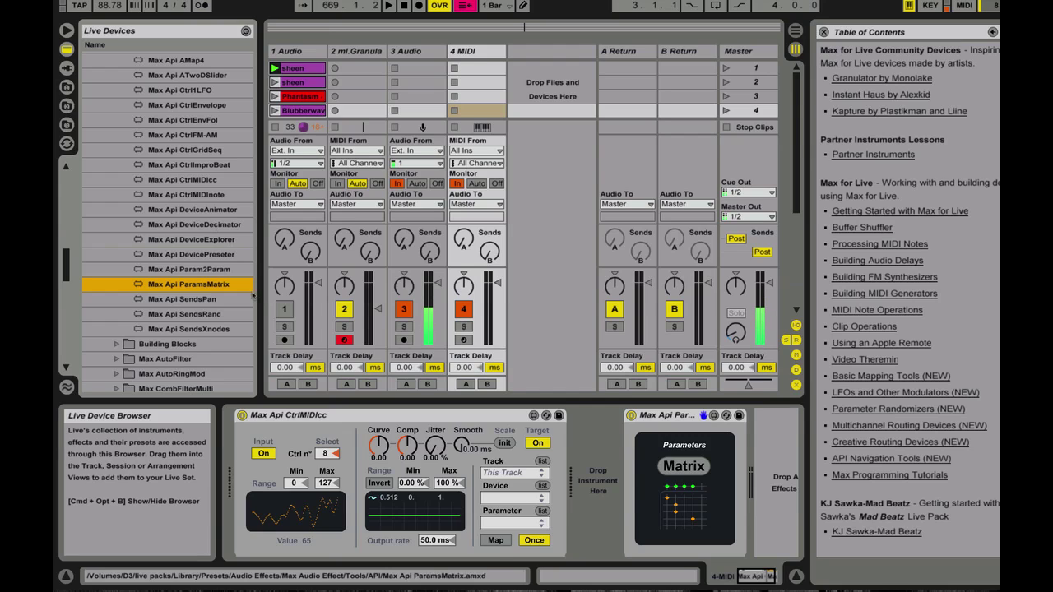
pyautogui.click(534, 415)
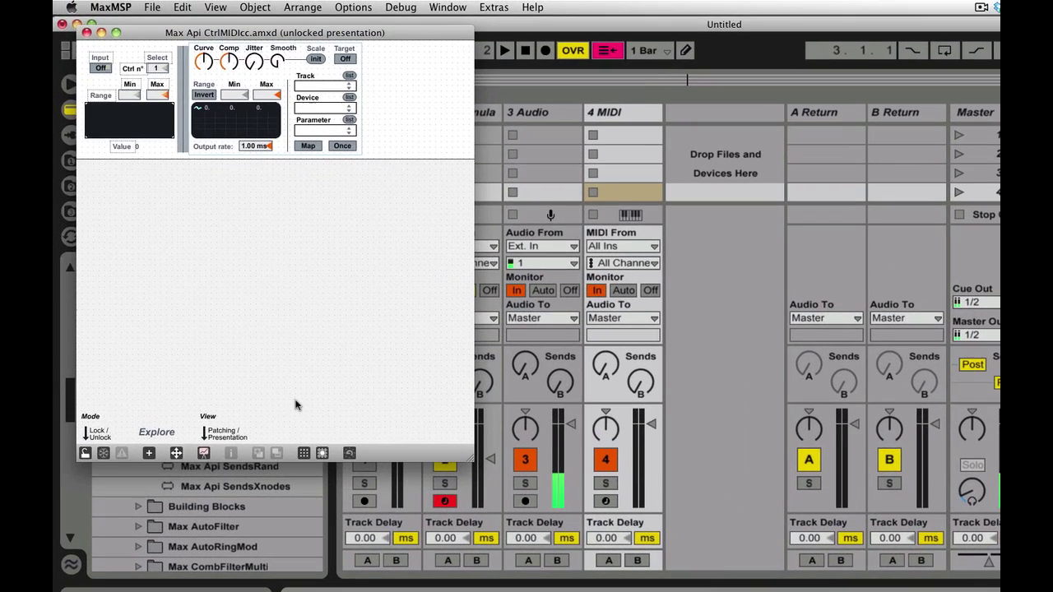
pyautogui.click(166, 304)
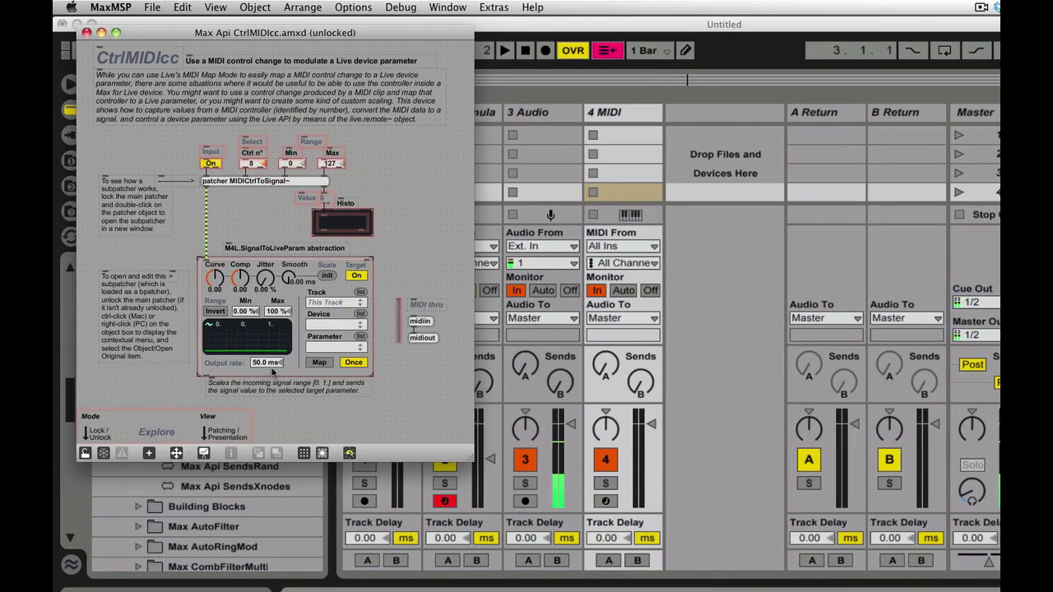
pyautogui.click(86, 33)
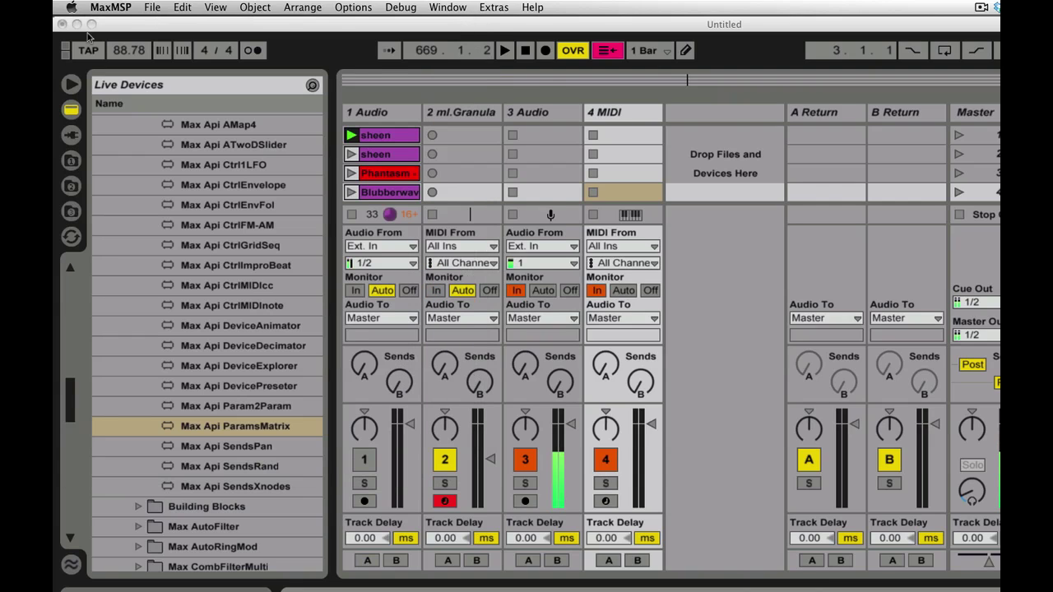